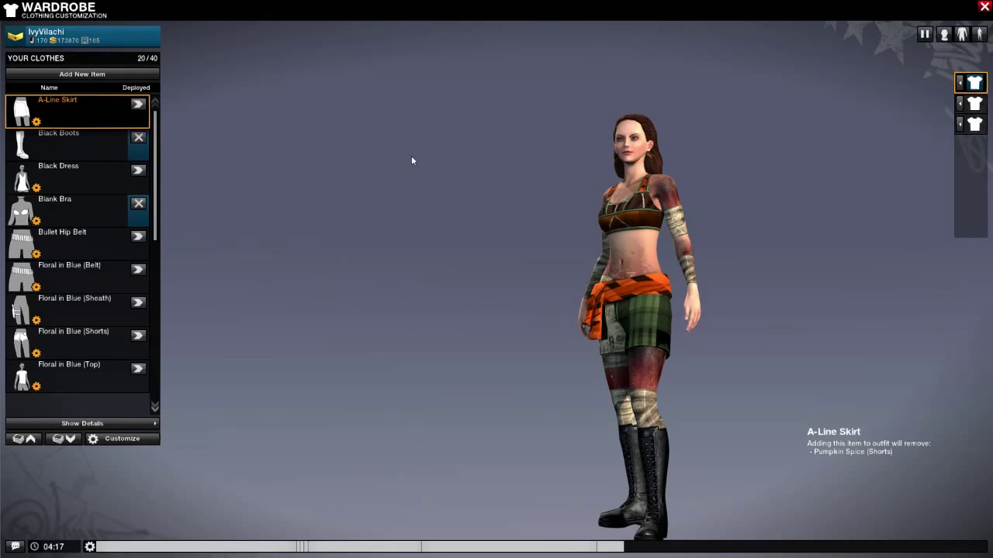
# Step: Examine the A-Line Skirt's details and its rename, duplicate and refurbish options
pyautogui.click(82, 424)
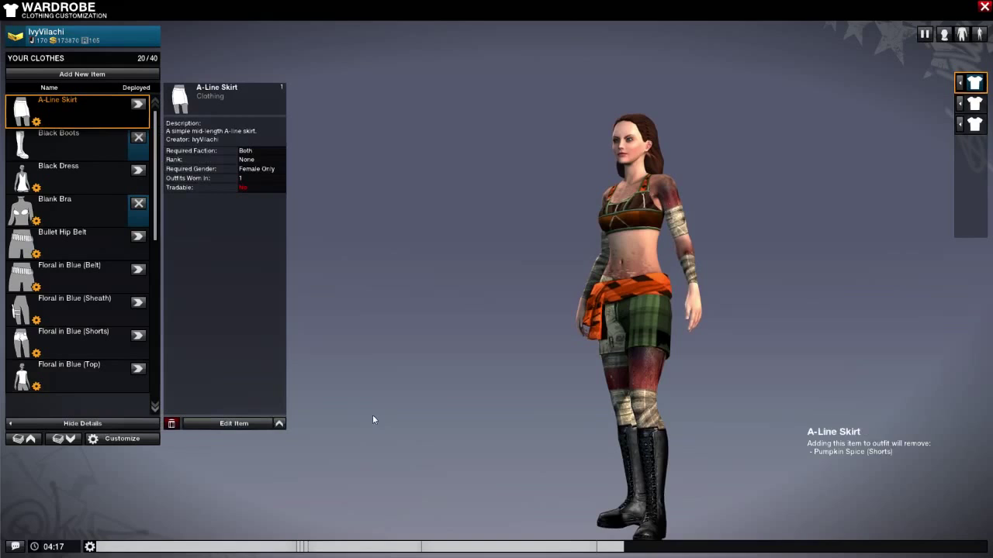
pyautogui.click(229, 423)
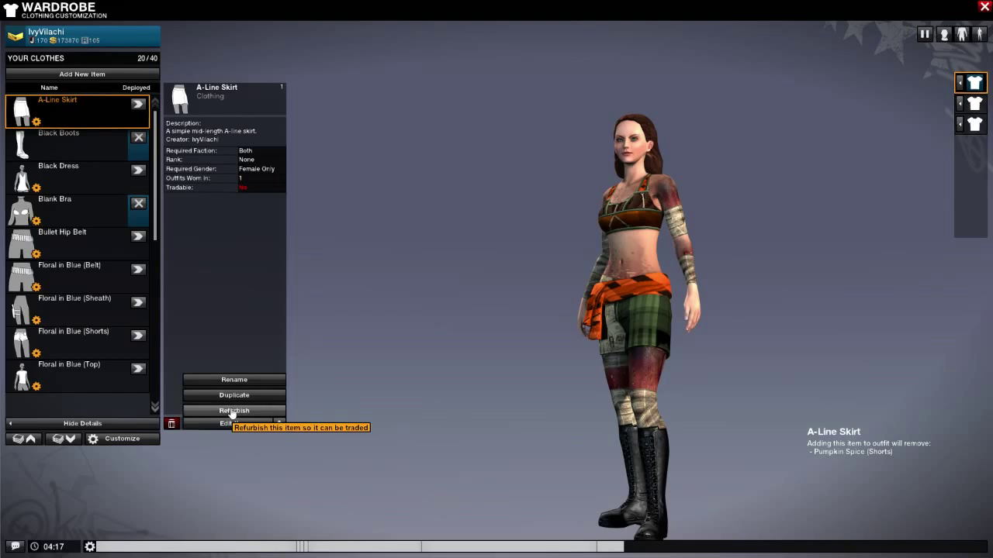
pyautogui.click(431, 350)
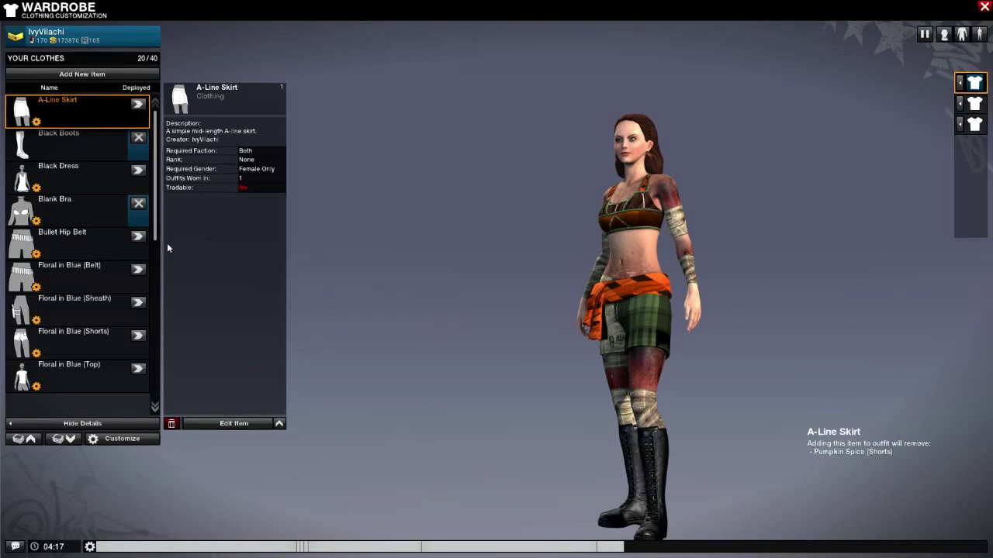
pyautogui.click(232, 428)
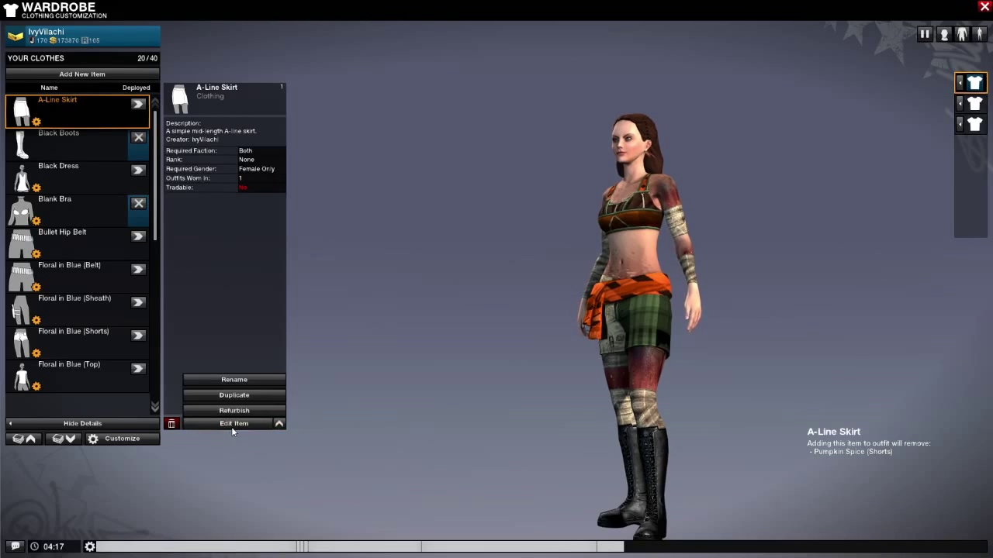
pyautogui.click(302, 489)
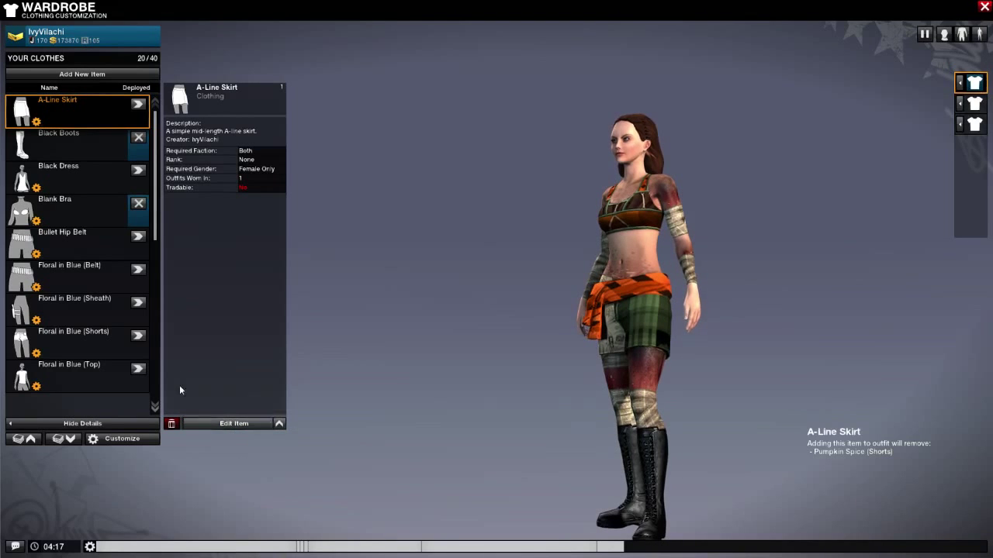
pyautogui.click(133, 429)
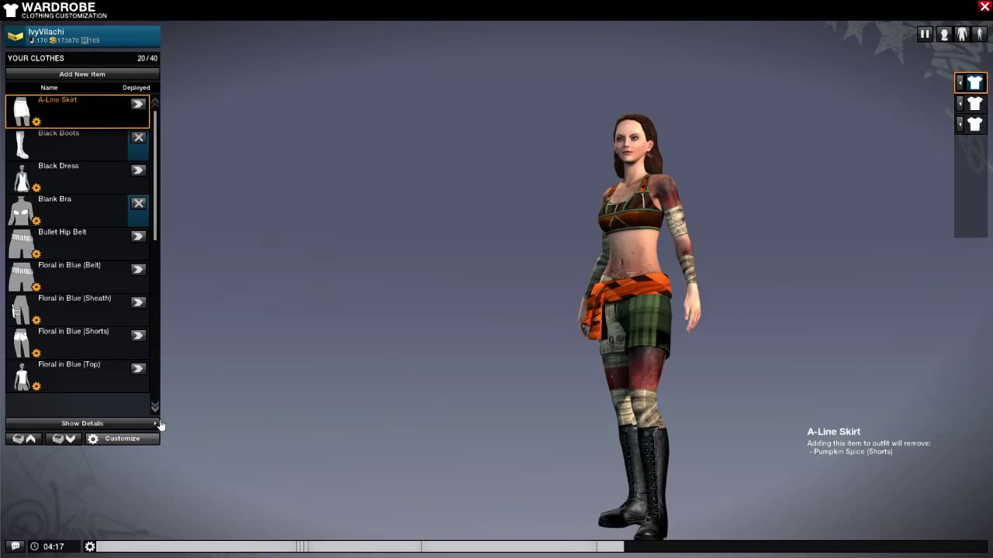
# Step: Open the A-Line Skirt for customization and lower its main colour's overlay strength to nearly the minimum
pyautogui.click(121, 439)
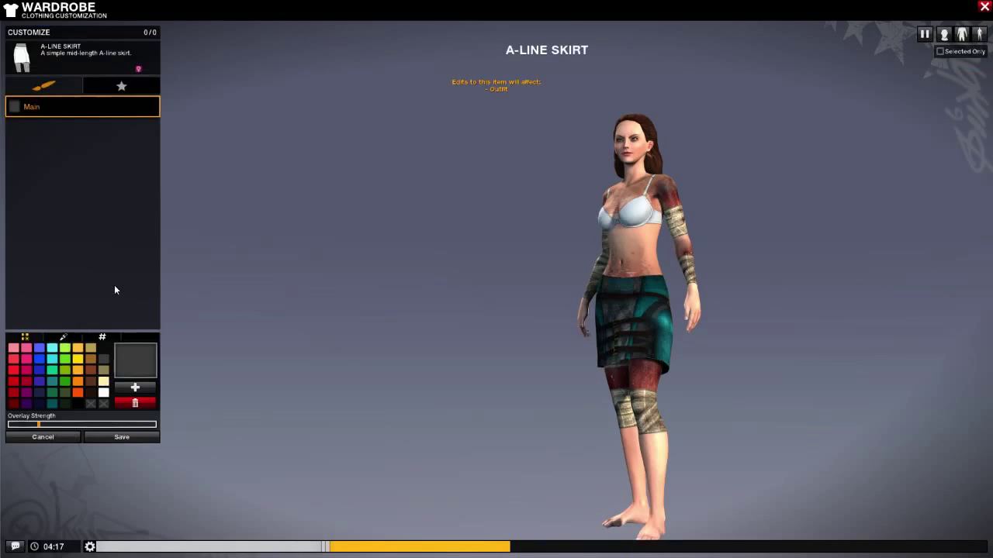
pyautogui.click(102, 337)
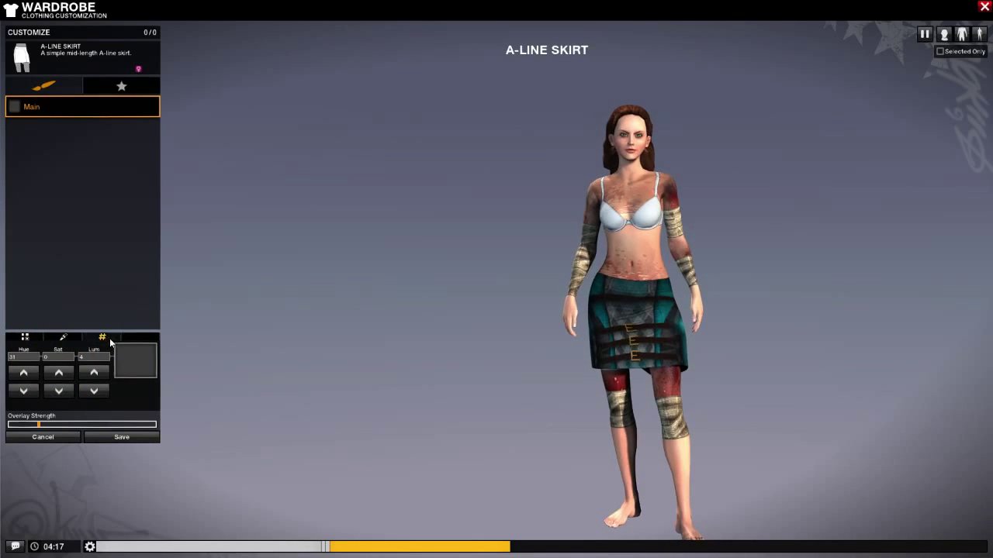
pyautogui.click(92, 374)
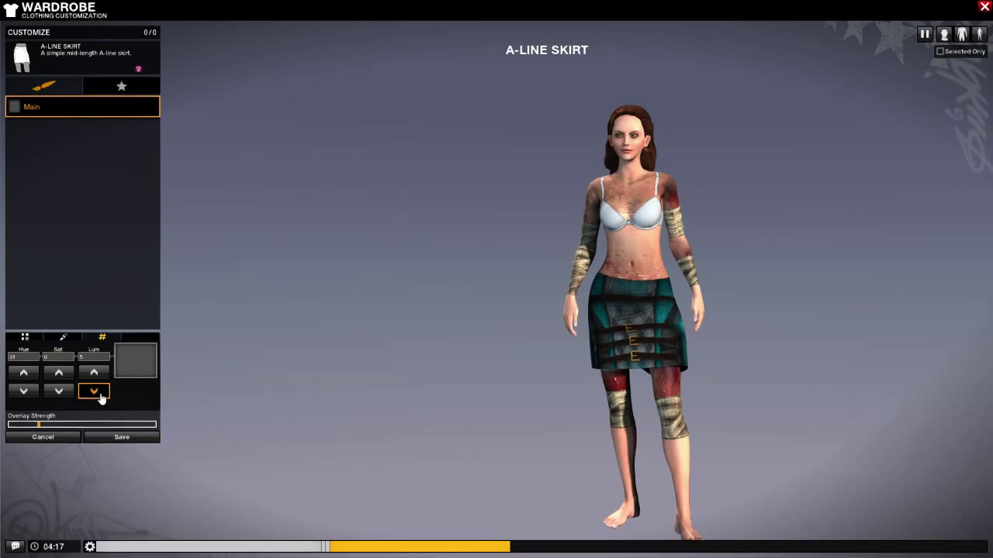
pyautogui.click(97, 393)
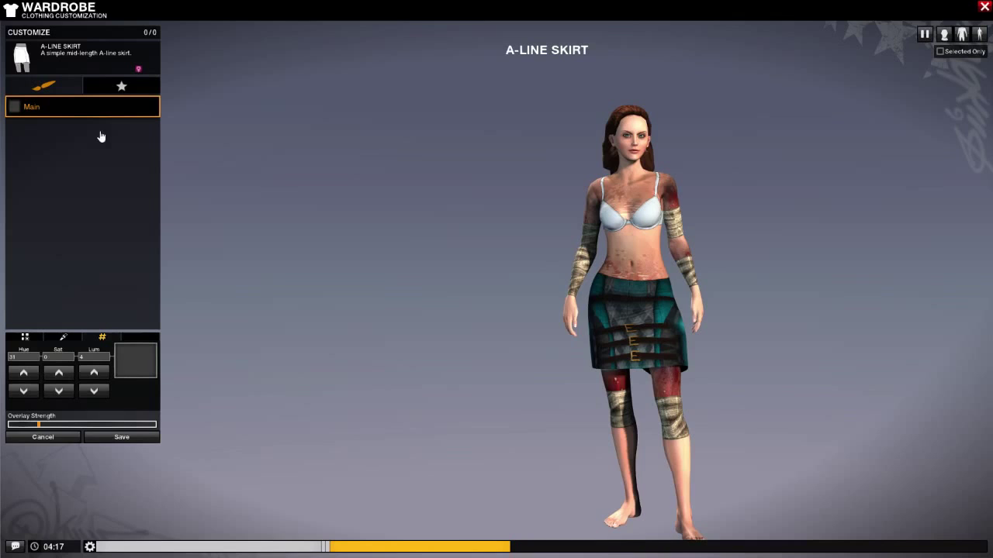
pyautogui.moveTo(39, 426); pyautogui.dragTo(9, 425)
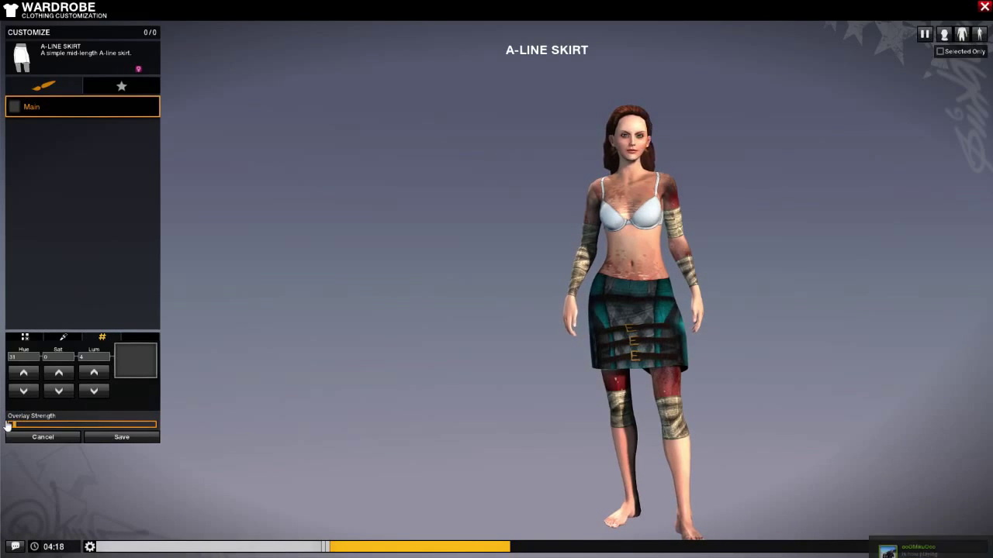
# Step: Examine the vinyl, font, symbol and preset libraries available for adding a decal to the skirt
pyautogui.click(109, 84)
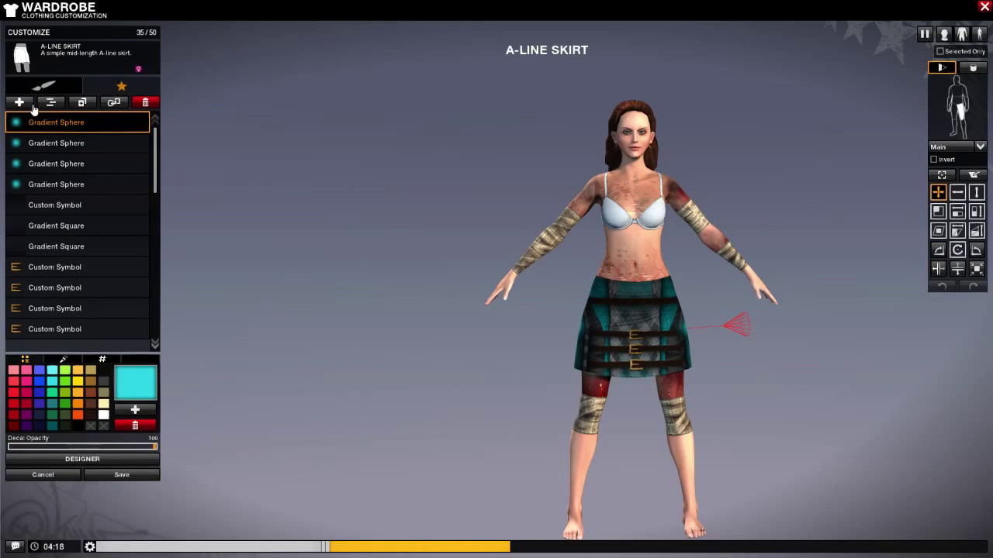
pyautogui.click(20, 102)
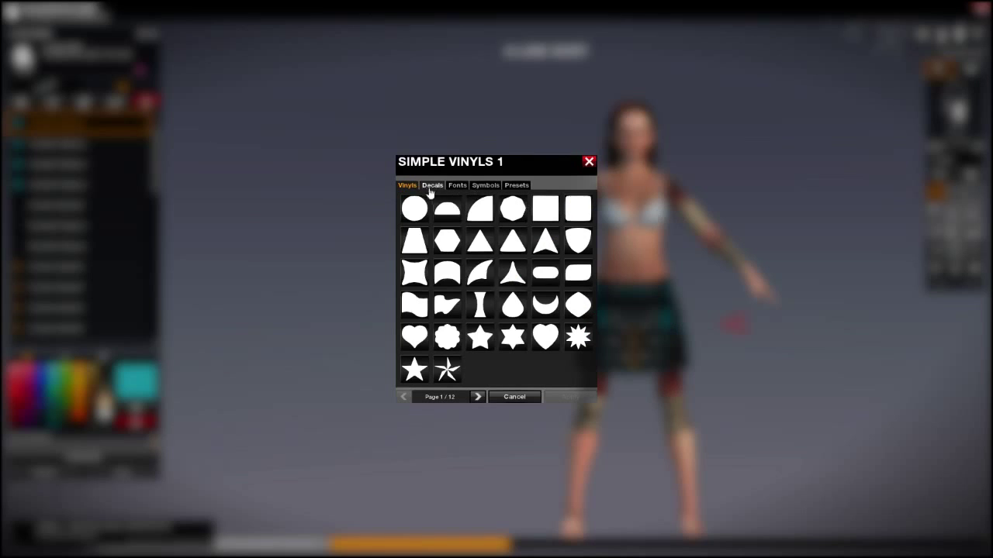
pyautogui.click(477, 397)
pyautogui.click(477, 397)
pyautogui.click(477, 397)
pyautogui.click(477, 397)
pyautogui.click(477, 397)
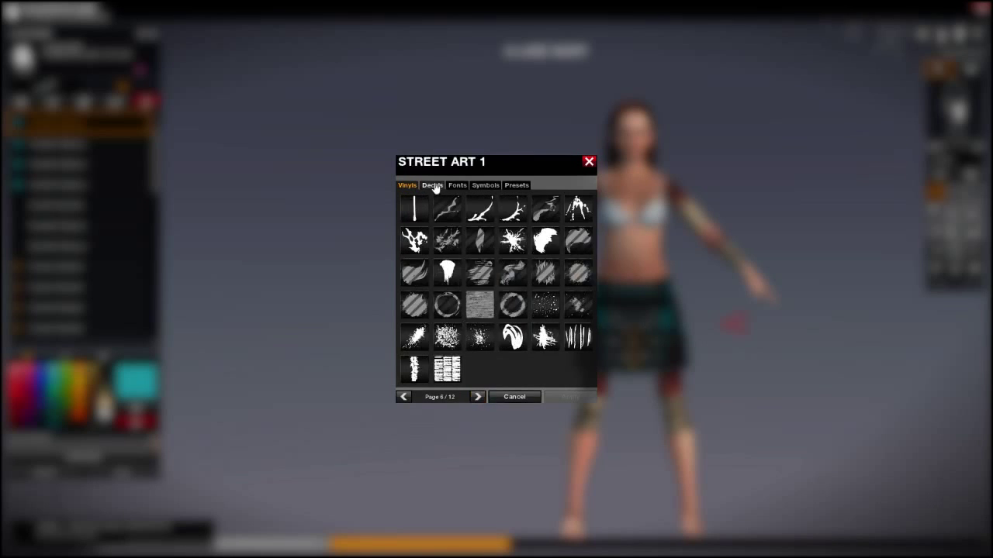
pyautogui.click(457, 185)
pyautogui.click(485, 185)
pyautogui.click(515, 185)
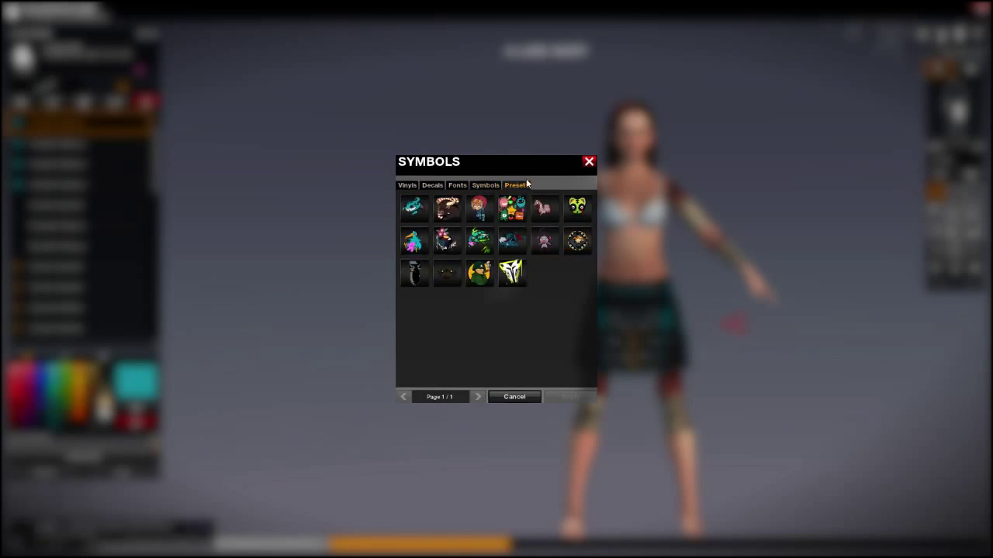
pyautogui.click(589, 166)
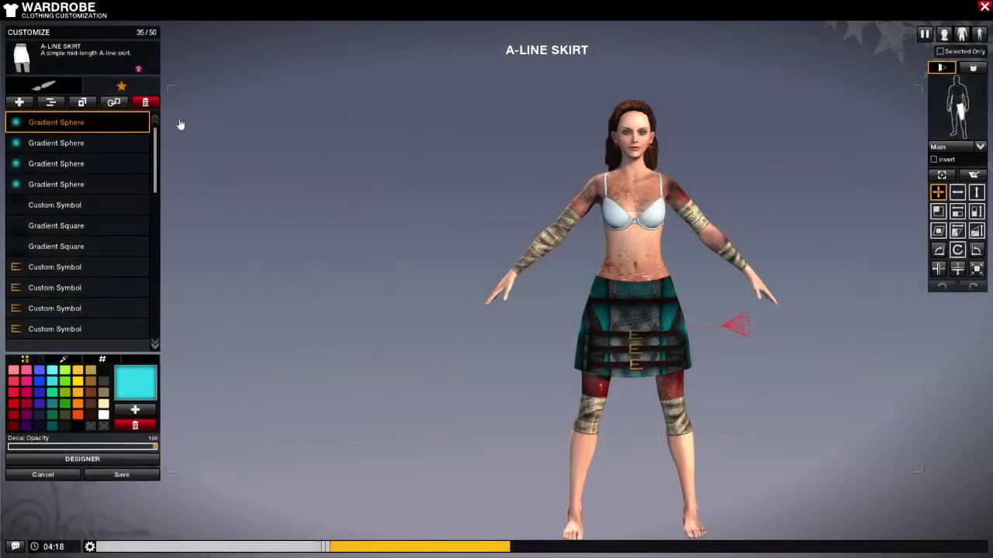
# Step: Select the last gold buckle symbol in the skirt's decal list and examine the options for reordering and replacing it
pyautogui.scroll(-10, 67, 155)
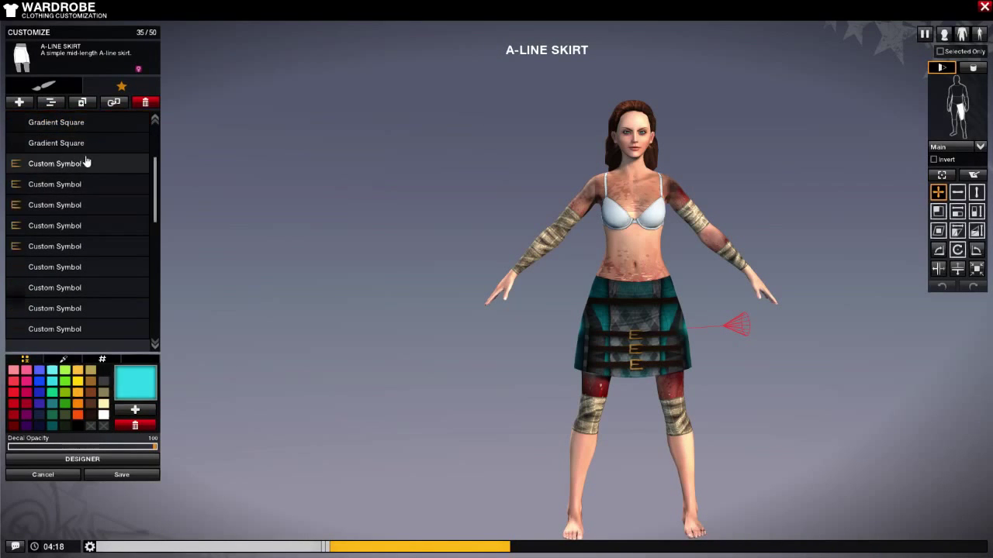
pyautogui.scroll(5, 62, 209)
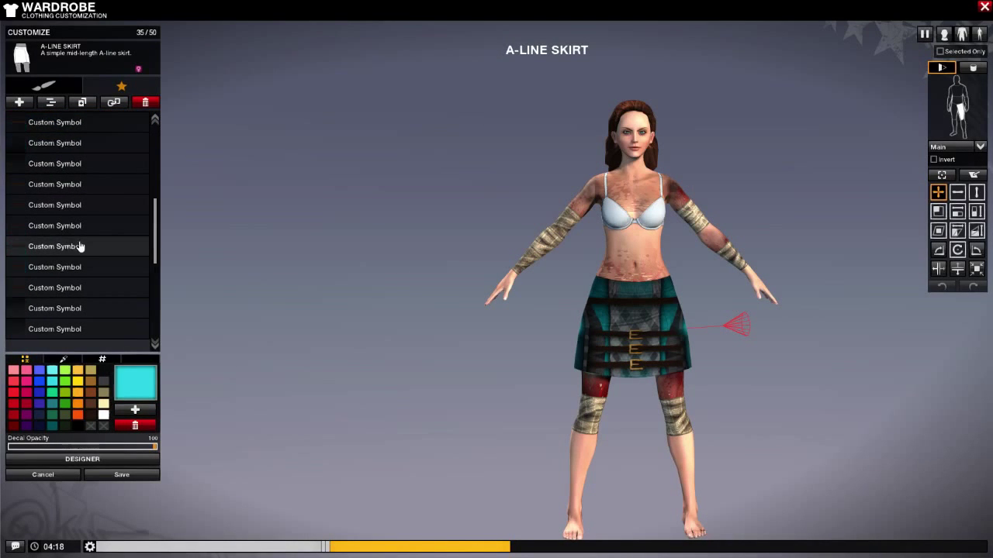
pyautogui.click(57, 207)
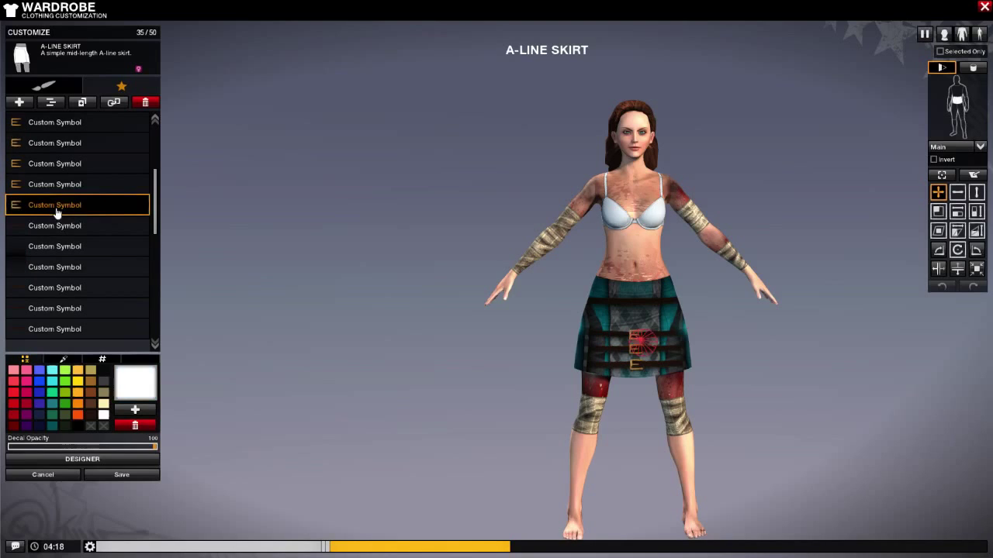
pyautogui.click(50, 102)
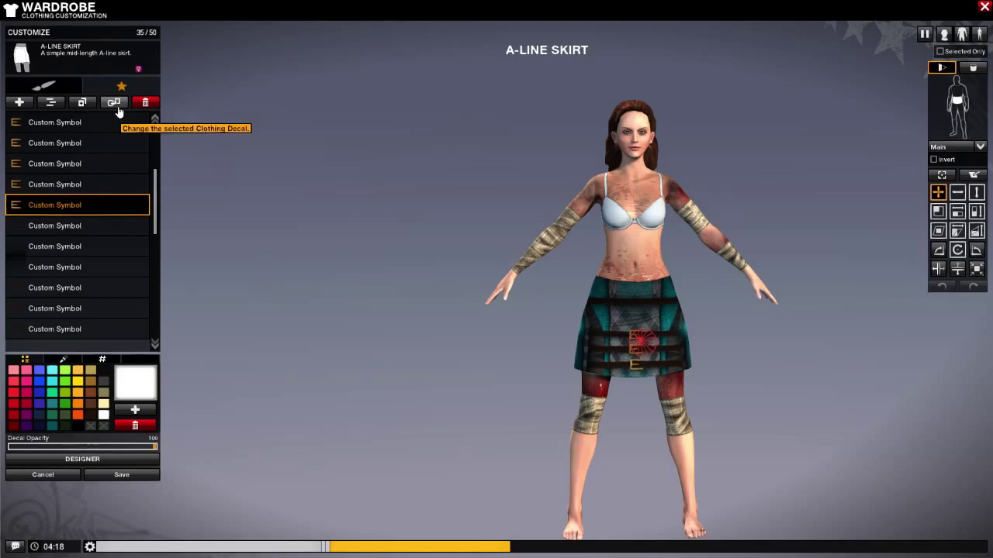
pyautogui.click(118, 109)
pyautogui.click(508, 398)
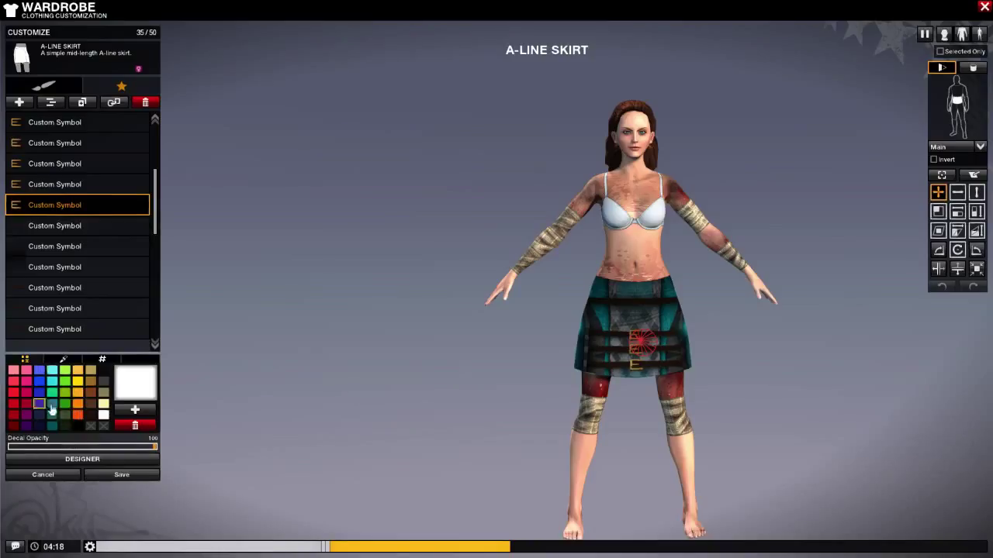
# Step: Look through the colour picker, the hue, saturation and luminance values, and the swatch palette for the selected decal
pyautogui.click(63, 360)
pyautogui.click(107, 361)
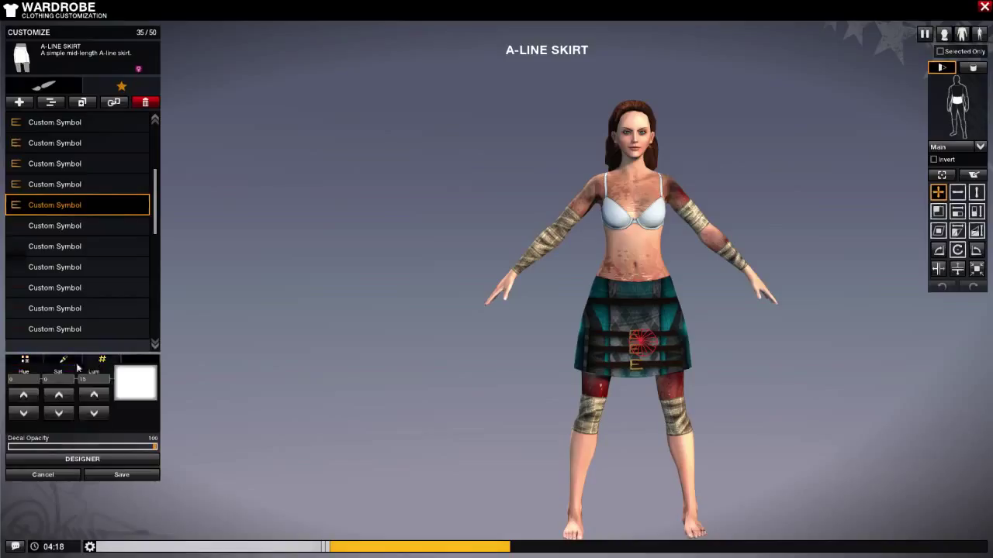
pyautogui.click(25, 363)
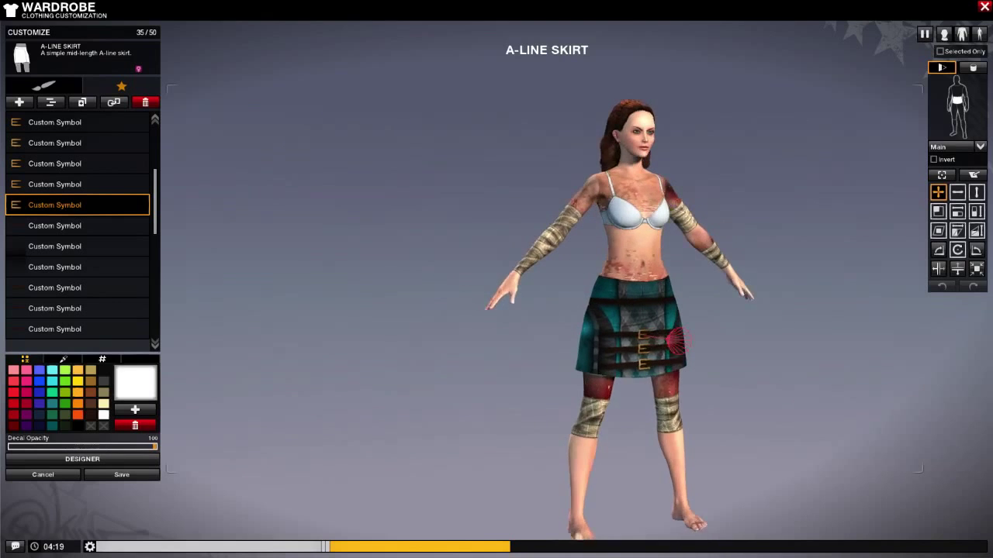
# Step: Try to move the selected buckle decal from the front of the skirt to its back
pyautogui.moveTo(522, 209); pyautogui.dragTo(660, 209)
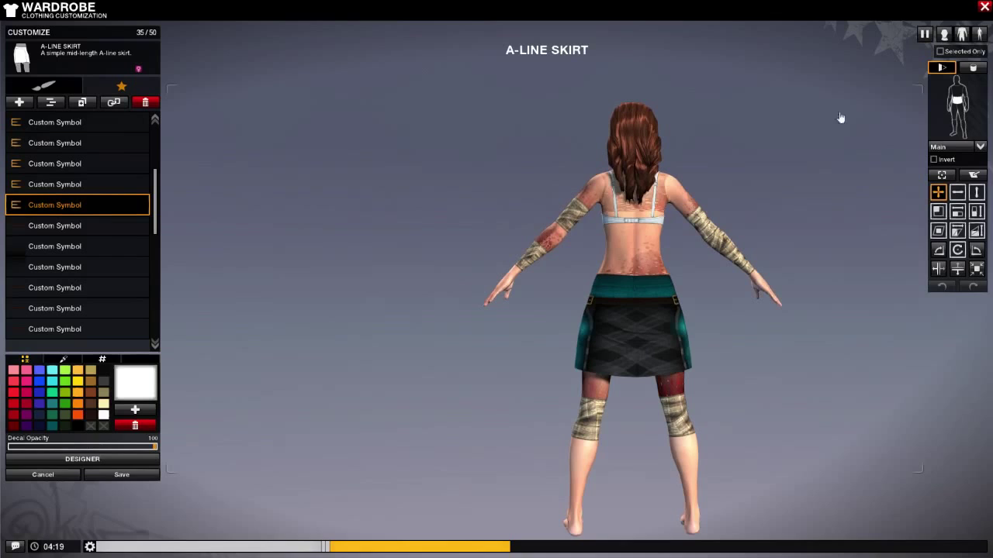
pyautogui.click(958, 100)
pyautogui.click(977, 192)
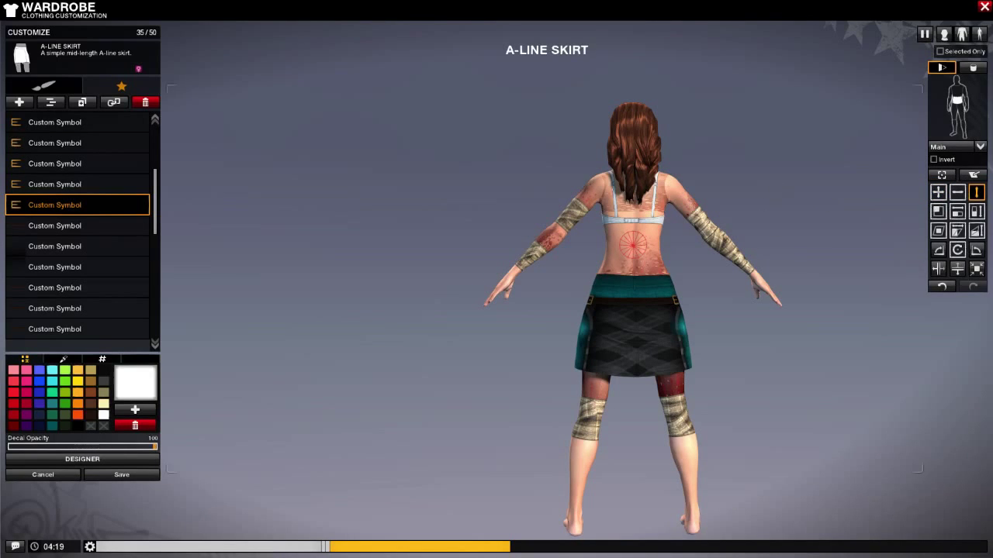
pyautogui.moveTo(755, 222); pyautogui.dragTo(754, 197)
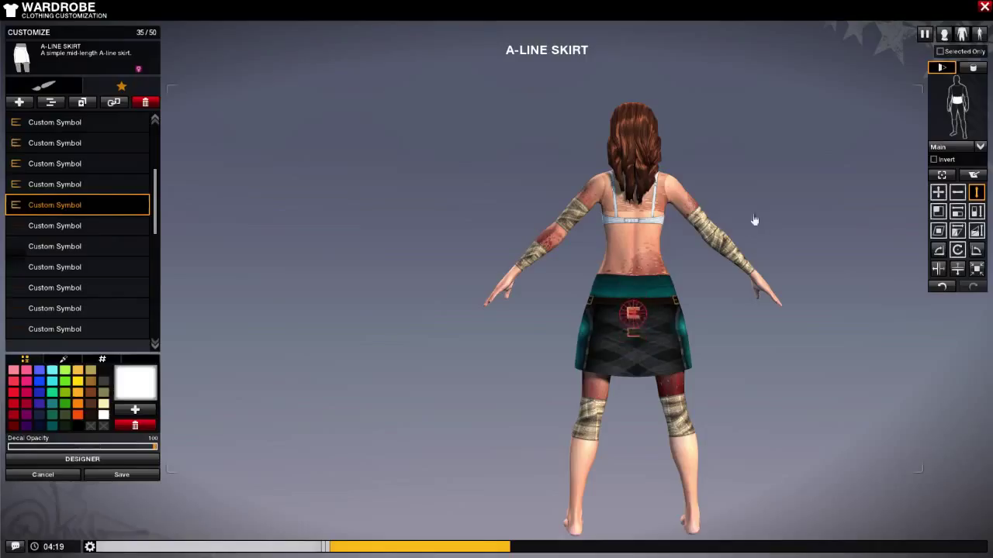
pyautogui.click(957, 193)
pyautogui.moveTo(802, 245); pyautogui.dragTo(803, 270)
pyautogui.click(938, 193)
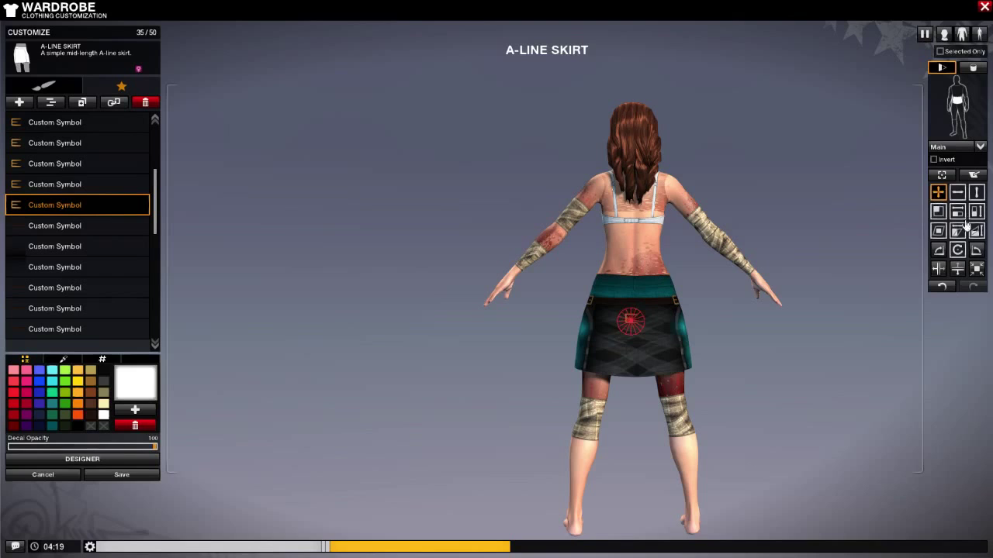
pyautogui.click(957, 250)
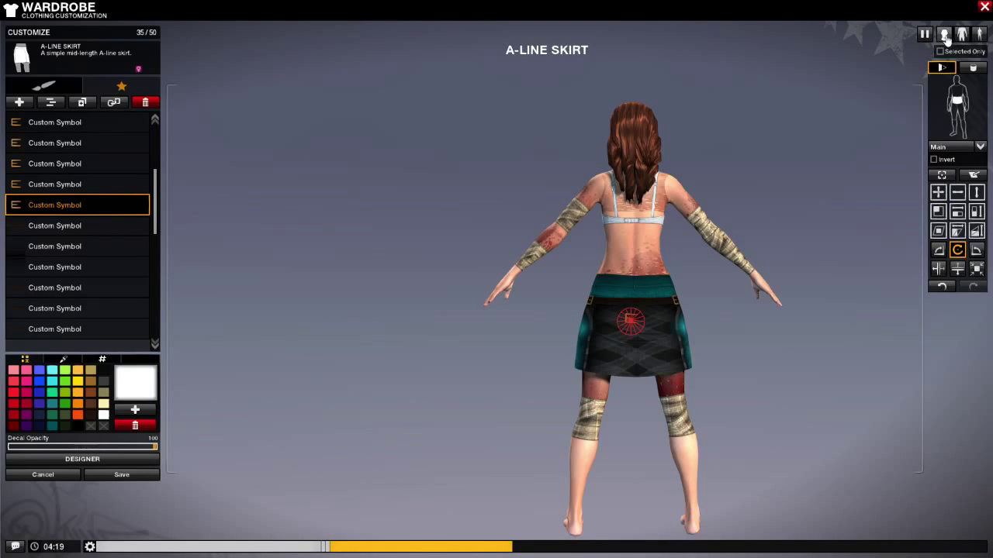
pyautogui.click(966, 34)
pyautogui.click(976, 35)
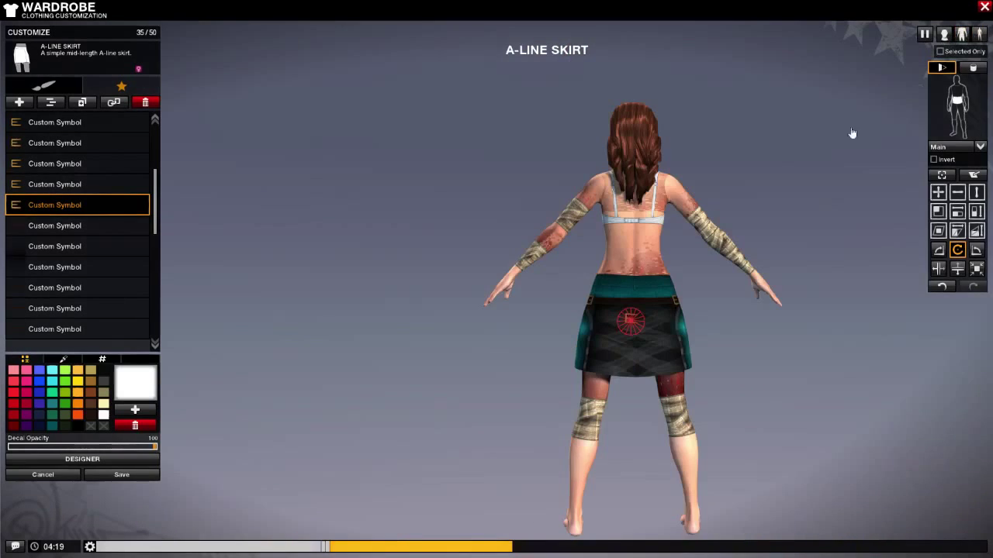
pyautogui.moveTo(725, 214); pyautogui.dragTo(713, 239)
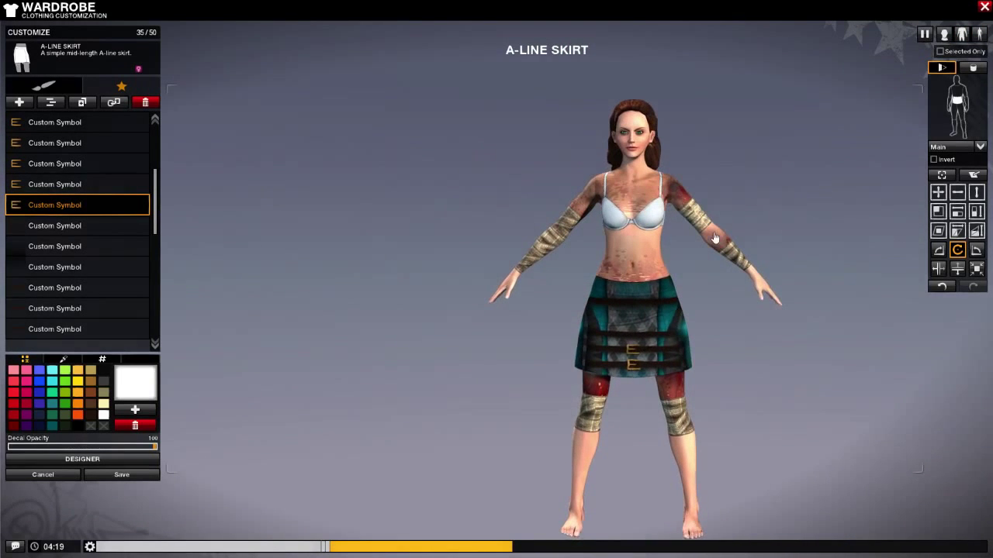
# Step: Undo all placement changes made to the buckle decal
pyautogui.click(945, 287)
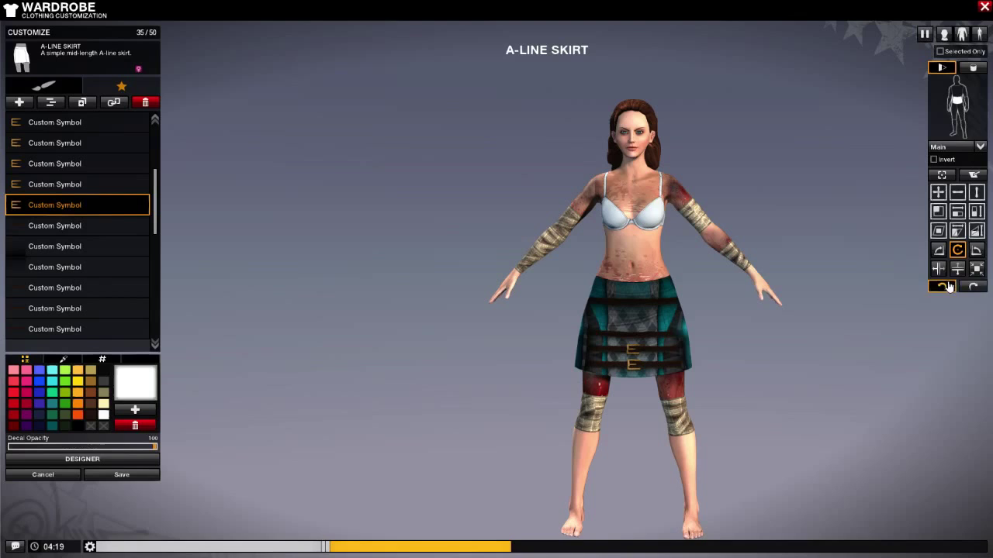
pyautogui.click(945, 287)
pyautogui.click(940, 288)
pyautogui.click(941, 287)
pyautogui.click(941, 287)
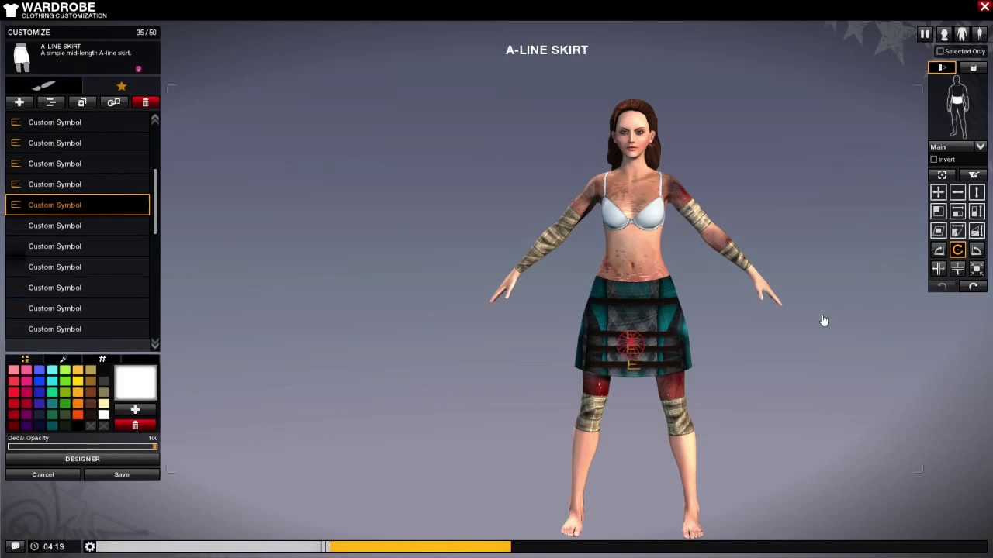
# Step: Start a new symbol in the Designer and place a white square in the middle of the canvas
pyautogui.moveTo(888, 290); pyautogui.dragTo(465, 290)
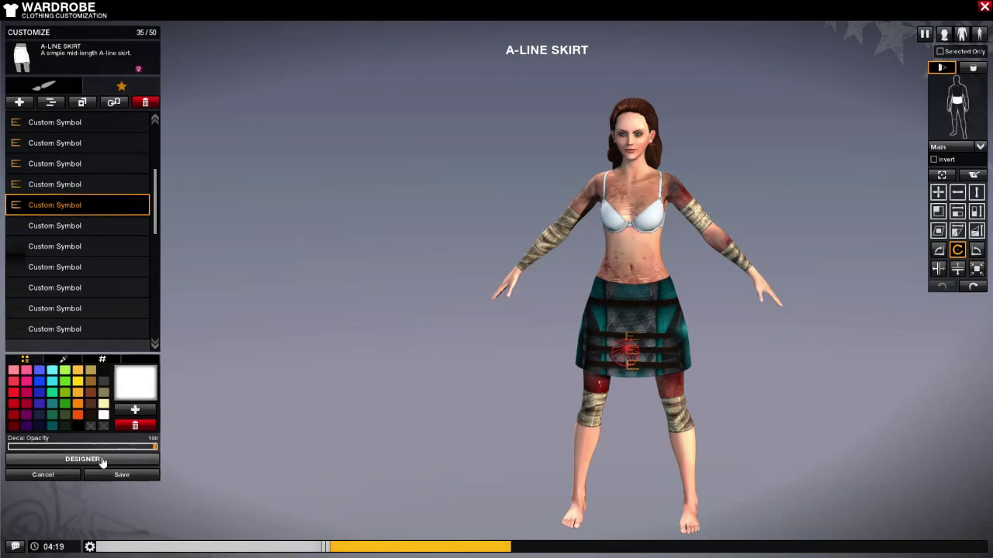
pyautogui.click(103, 460)
pyautogui.click(510, 300)
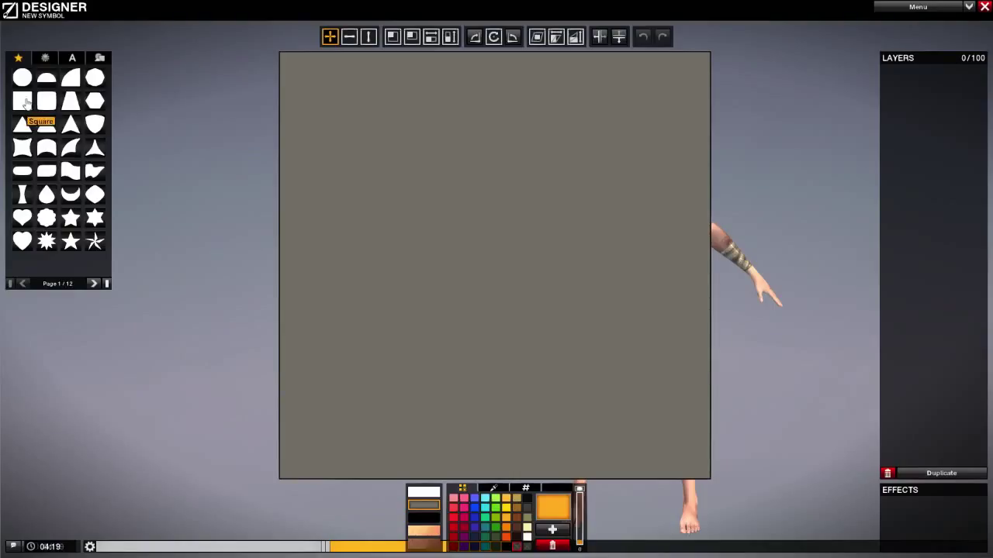
pyautogui.moveTo(26, 103); pyautogui.dragTo(462, 186)
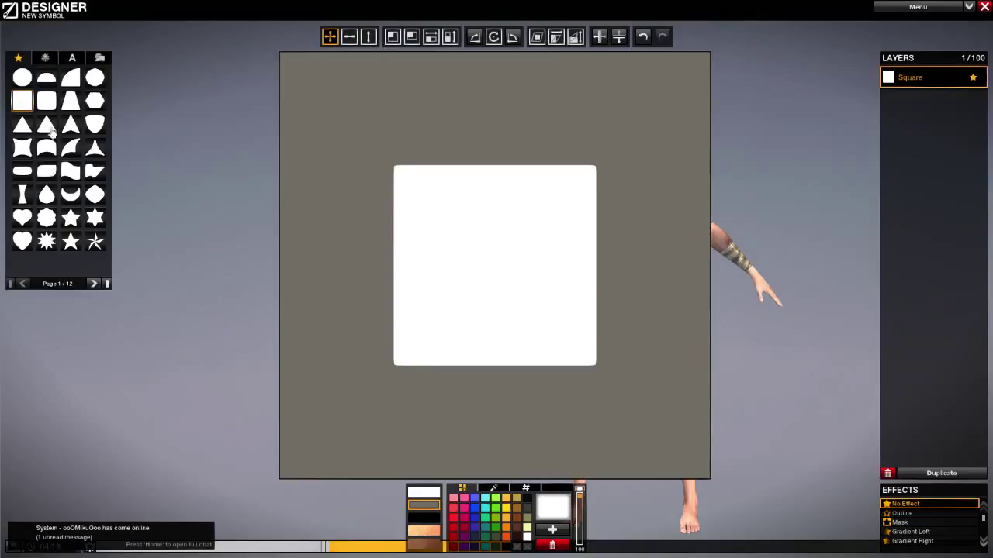
# Step: Add a circle with the Mask effect and move it so it cuts the upper-right part out of the white square
pyautogui.moveTo(22, 78); pyautogui.dragTo(592, 191)
pyautogui.click(922, 524)
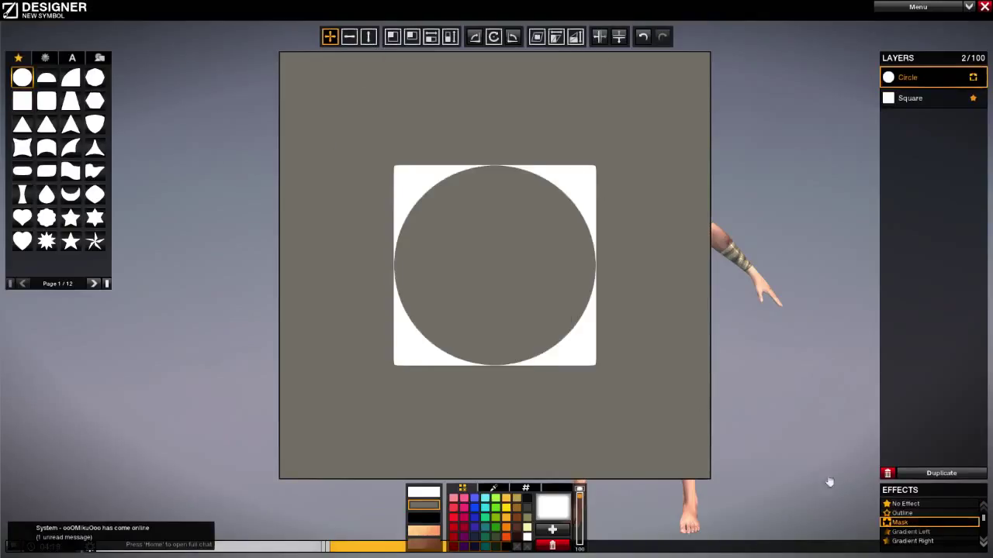
pyautogui.moveTo(445, 210); pyautogui.dragTo(491, 152)
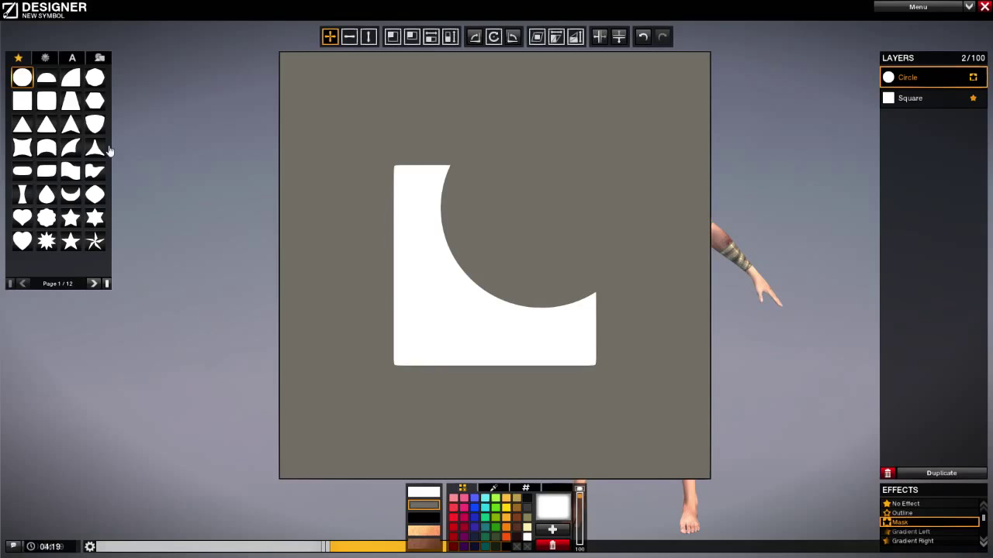
# Step: Colour the square dark teal, duplicate it, and give the copy a Gradient Down effect in bright cyan
pyautogui.click(927, 98)
pyautogui.click(495, 538)
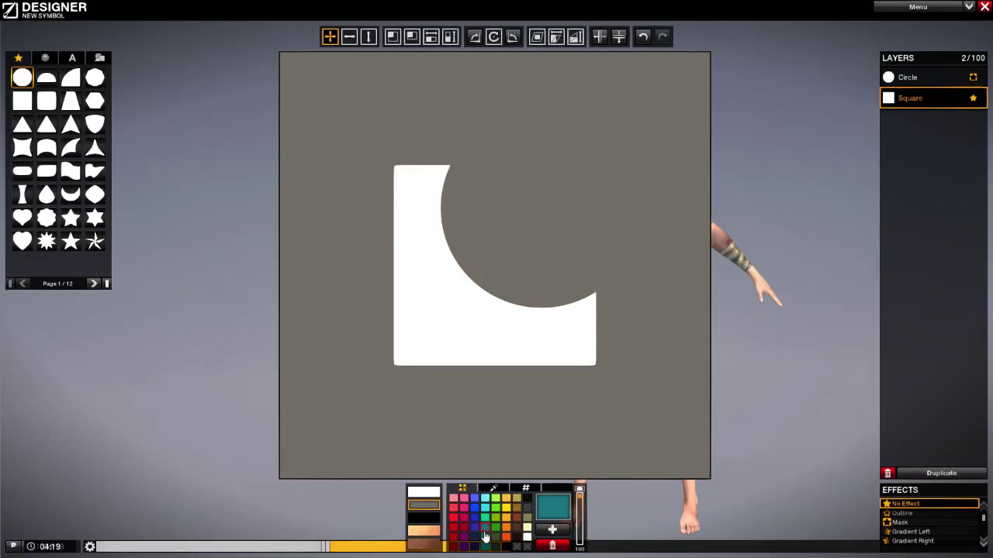
pyautogui.click(926, 472)
pyautogui.scroll(-3, 925, 527)
pyautogui.click(912, 532)
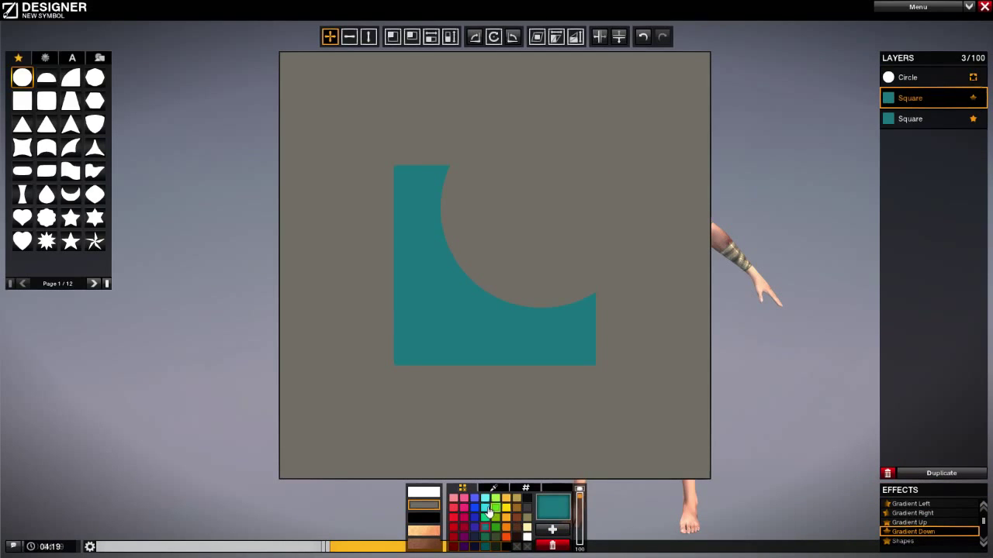
pyautogui.click(486, 509)
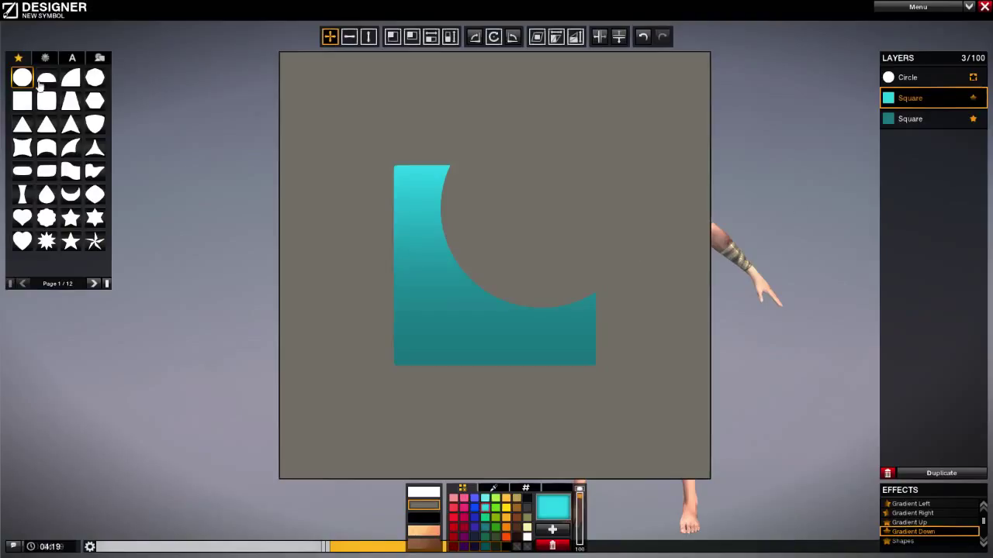
# Step: Add a Shark Fin shape to the canvas and colour it dark teal
pyautogui.click(70, 147)
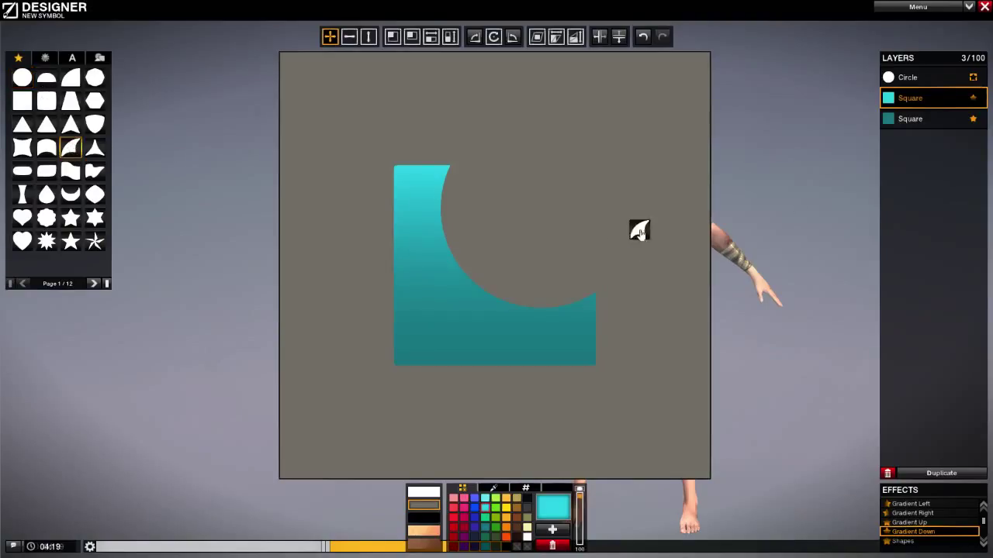
pyautogui.moveTo(931, 98)
pyautogui.mouseDown()
pyautogui.moveTo(863, 82)
pyautogui.moveTo(907, 76)
pyautogui.mouseUp()
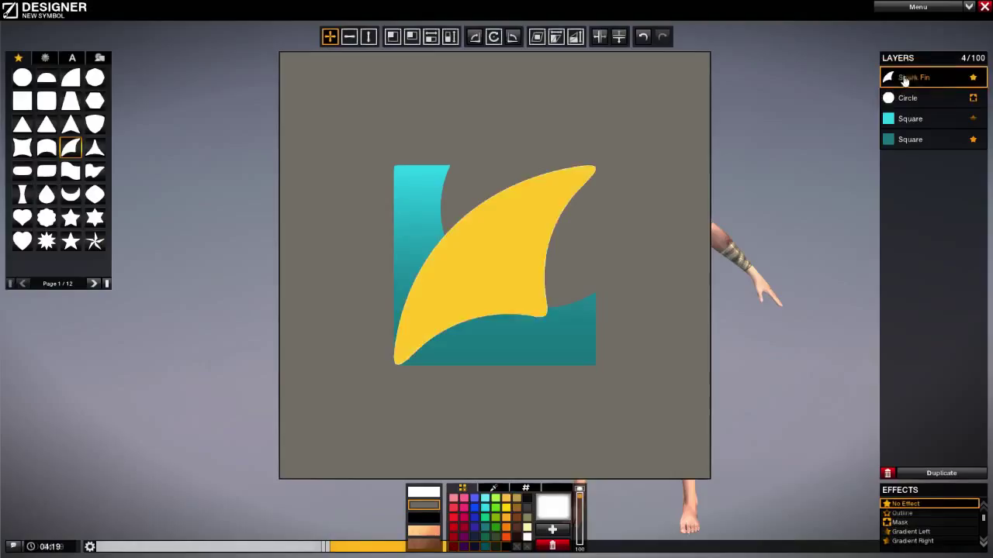
pyautogui.click(482, 534)
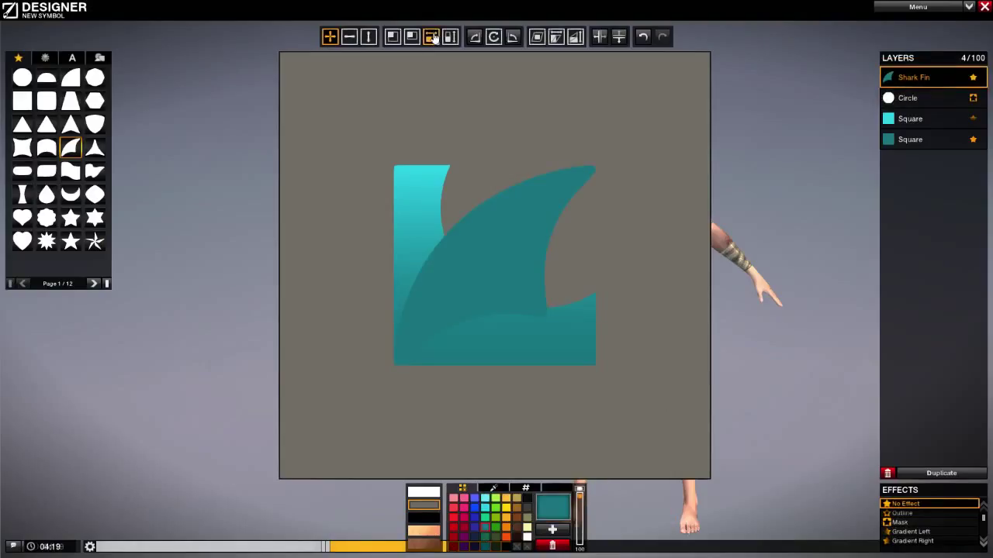
# Step: Shift the shark fin horizontally to the right and flip it both horizontally and vertically
pyautogui.click(431, 37)
pyautogui.click(600, 39)
pyautogui.click(353, 42)
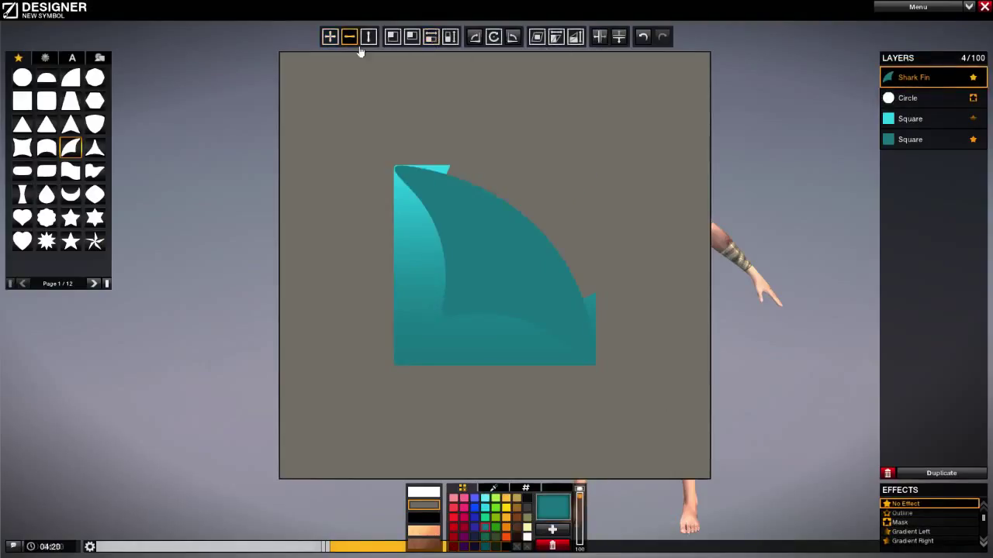
pyautogui.moveTo(434, 63); pyautogui.dragTo(525, 67)
pyautogui.click(600, 42)
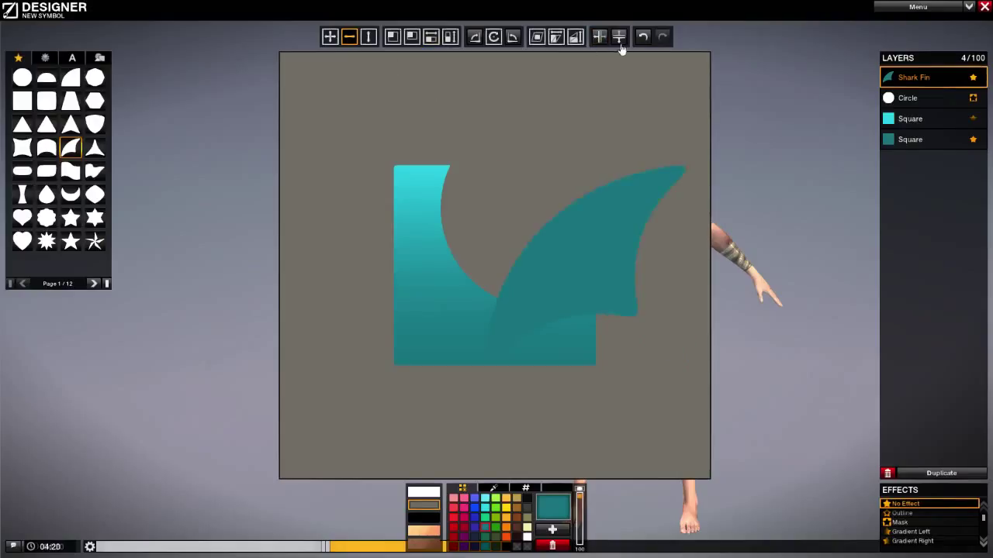
pyautogui.click(618, 36)
pyautogui.click(598, 36)
# Step: Position and slightly rotate the shark fin so it overlaps the lower-right corner of the teal square
pyautogui.click(330, 36)
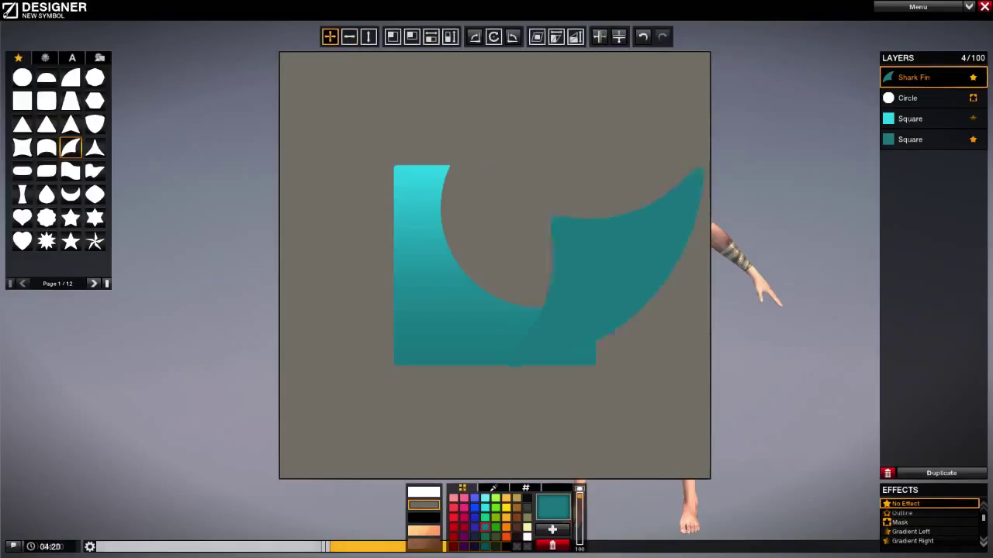
pyautogui.moveTo(612, 272); pyautogui.dragTo(654, 281)
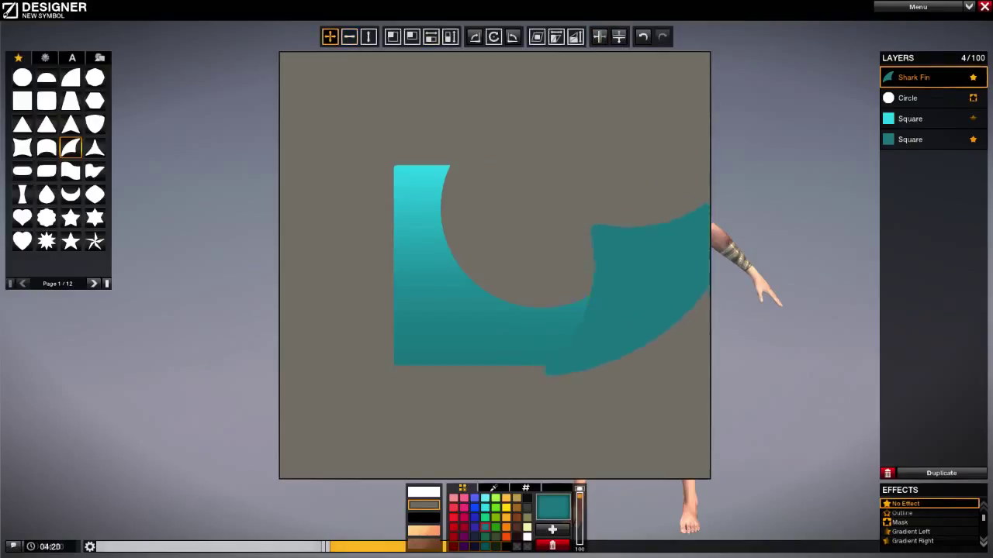
pyautogui.click(491, 37)
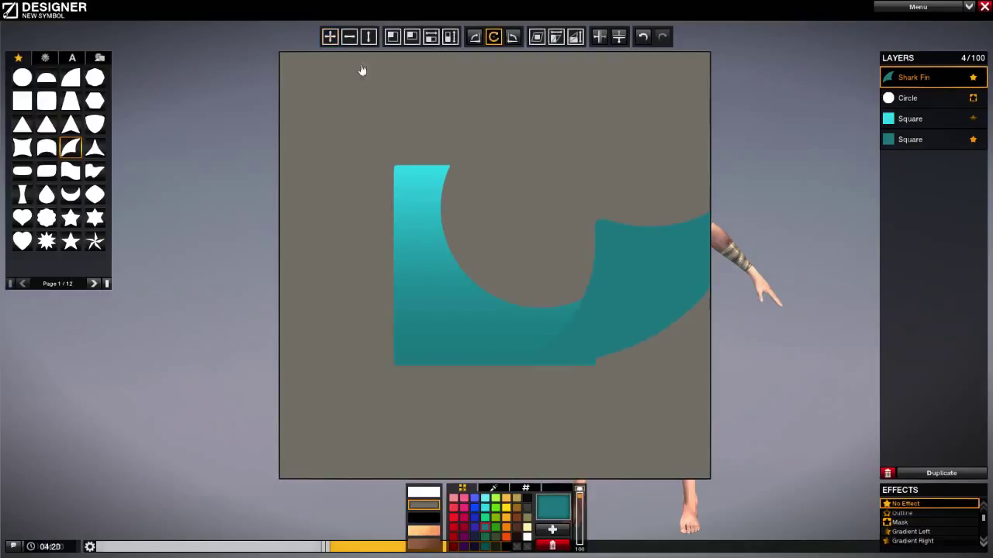
pyautogui.click(335, 38)
pyautogui.moveTo(591, 146)
pyautogui.mouseDown()
pyautogui.moveTo(562, 151)
pyautogui.moveTo(574, 147)
pyautogui.mouseUp()
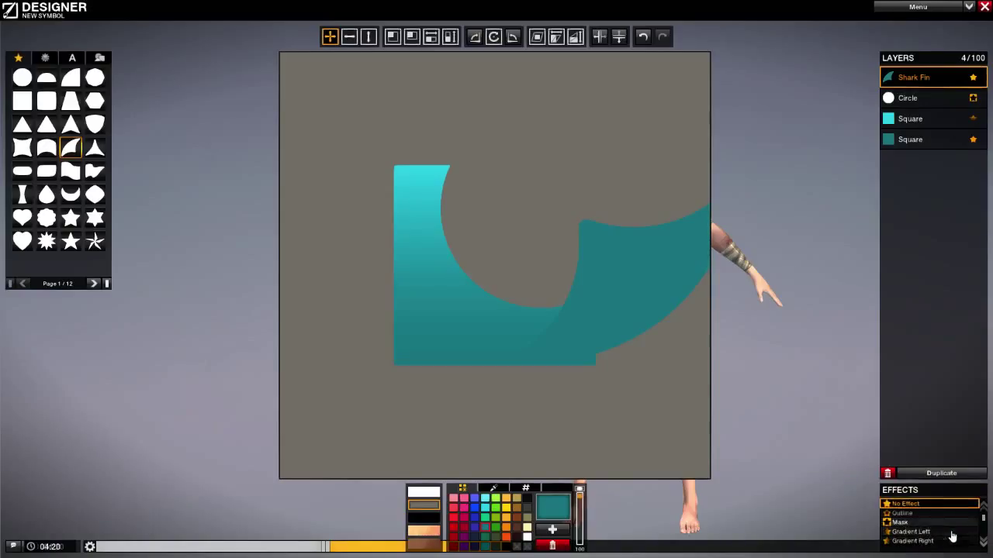
# Step: Try the Outline, Mask and Shapes effects on the shark fin
pyautogui.click(903, 513)
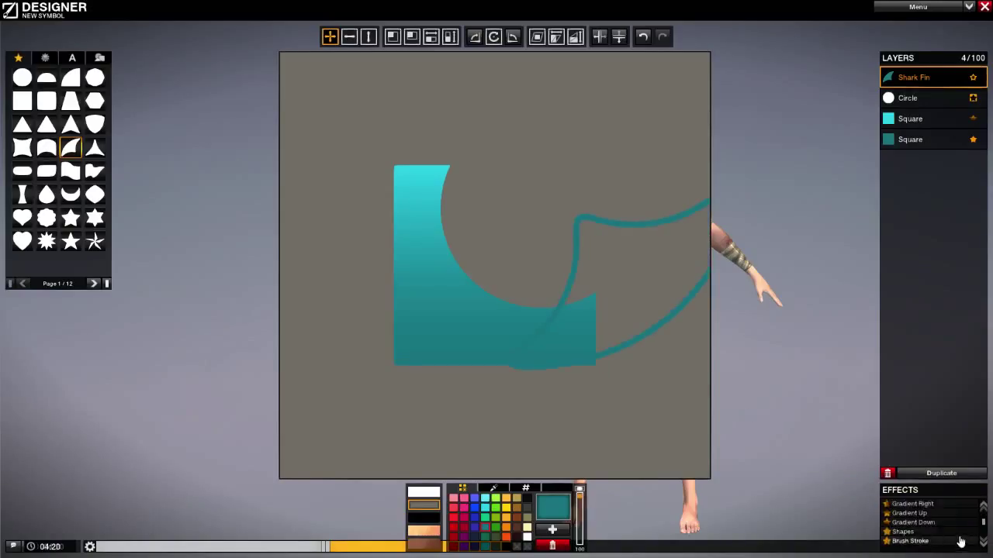
pyautogui.click(900, 523)
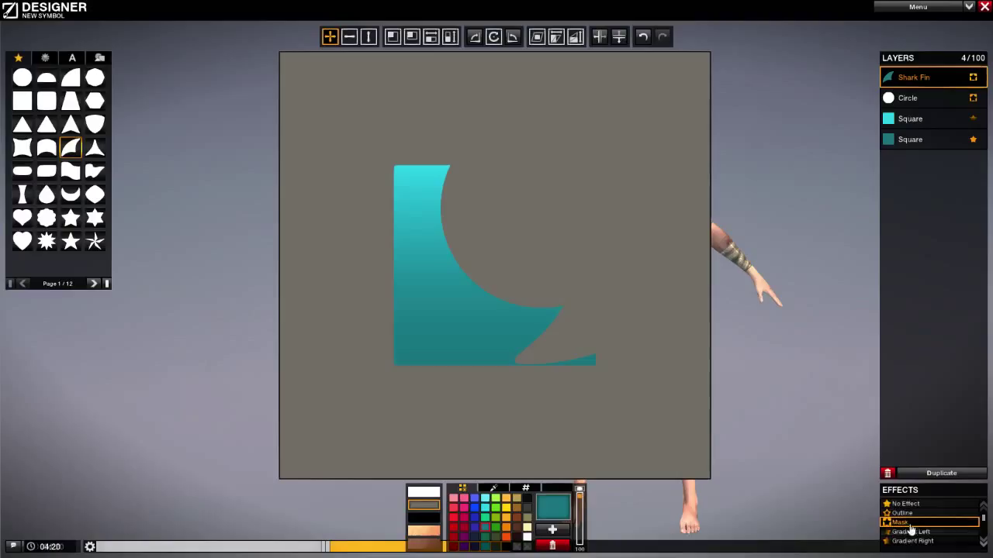
pyautogui.scroll(-3, 911, 521)
pyautogui.click(913, 515)
pyautogui.click(911, 505)
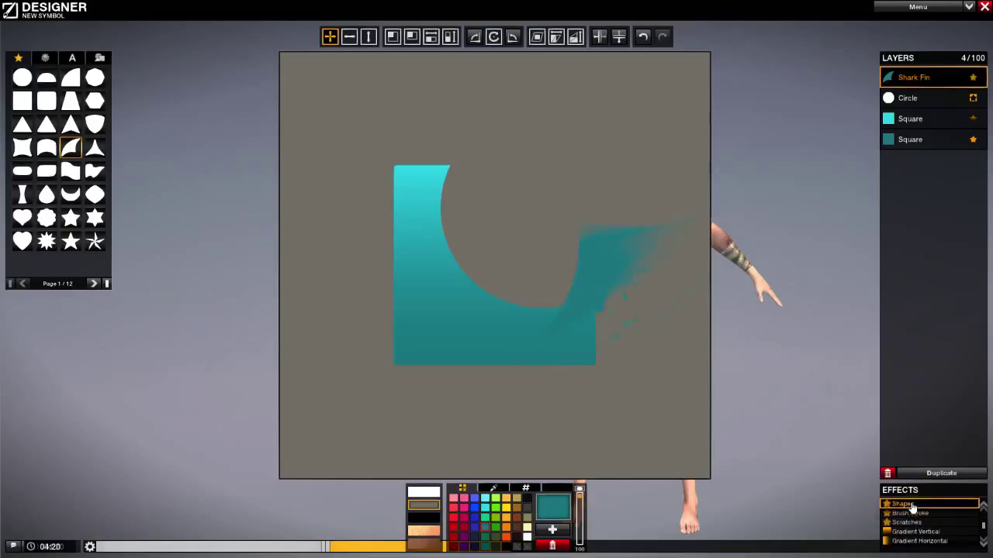
# Step: Try the Brush Stroke, Gradient Horizontal, Camouflage, Spikes and Graffiti effects on the shark fin
pyautogui.click(913, 514)
pyautogui.scroll(-1, 937, 530)
pyautogui.click(929, 524)
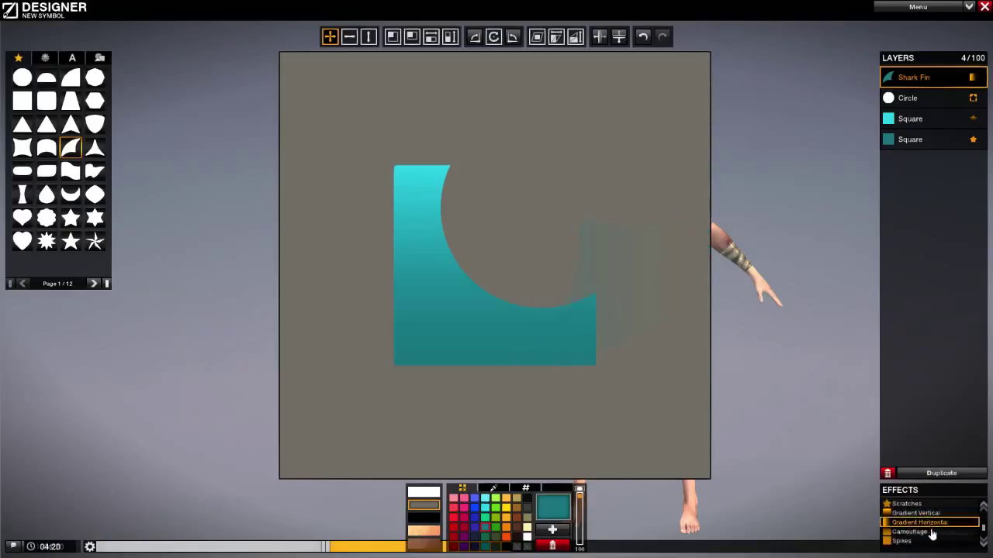
pyautogui.click(930, 532)
pyautogui.scroll(-1, 928, 532)
pyautogui.click(919, 523)
pyautogui.click(923, 532)
# Step: Apply the Invert Mask effect to the shark fin and move it left across the lower part of the square
pyautogui.click(928, 541)
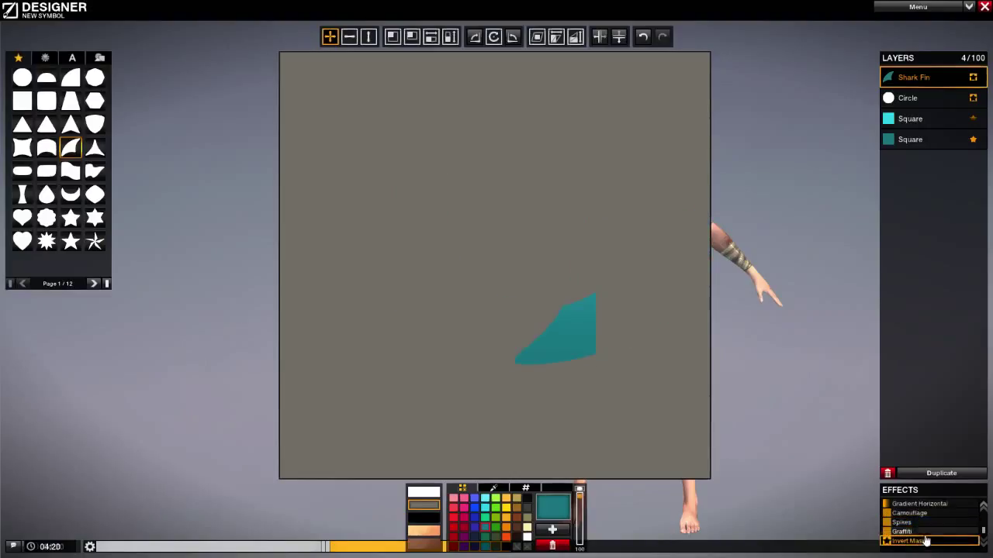
pyautogui.moveTo(332, 38); pyautogui.dragTo(194, 73)
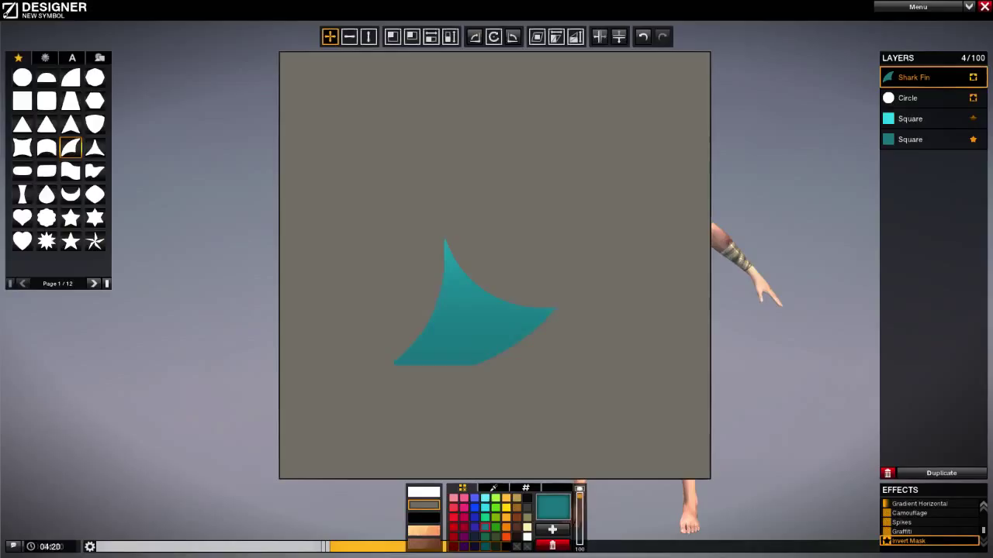